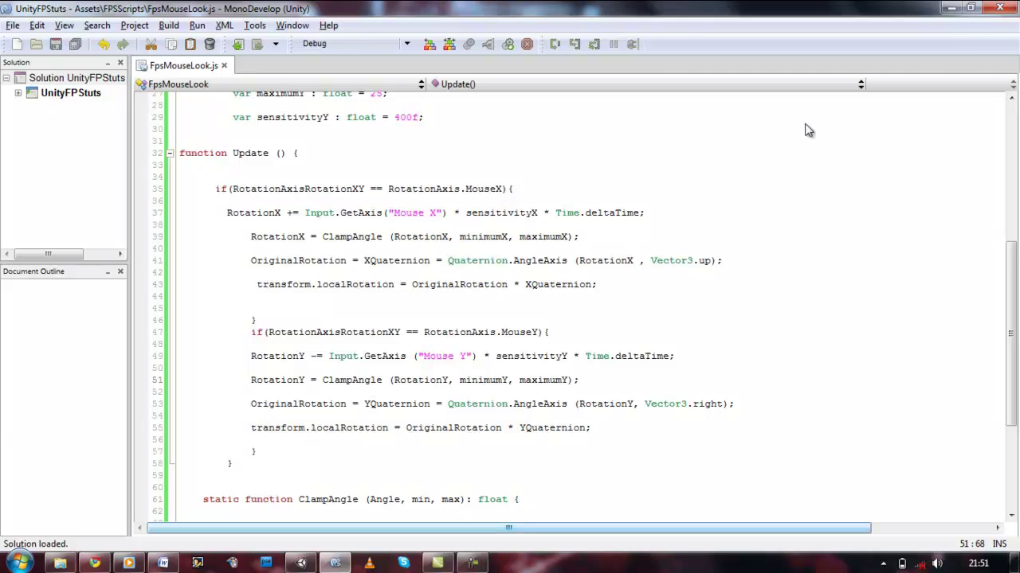
Step: Switch to Unity and play-test the camera's rotation with the MouseX axis
left_click(300, 564)
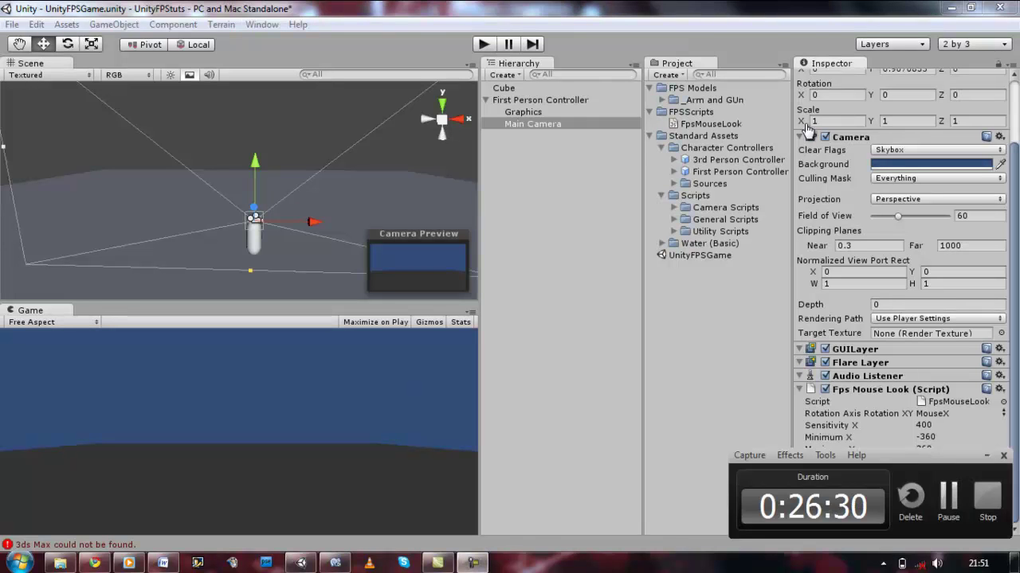
key("ctrl+p")
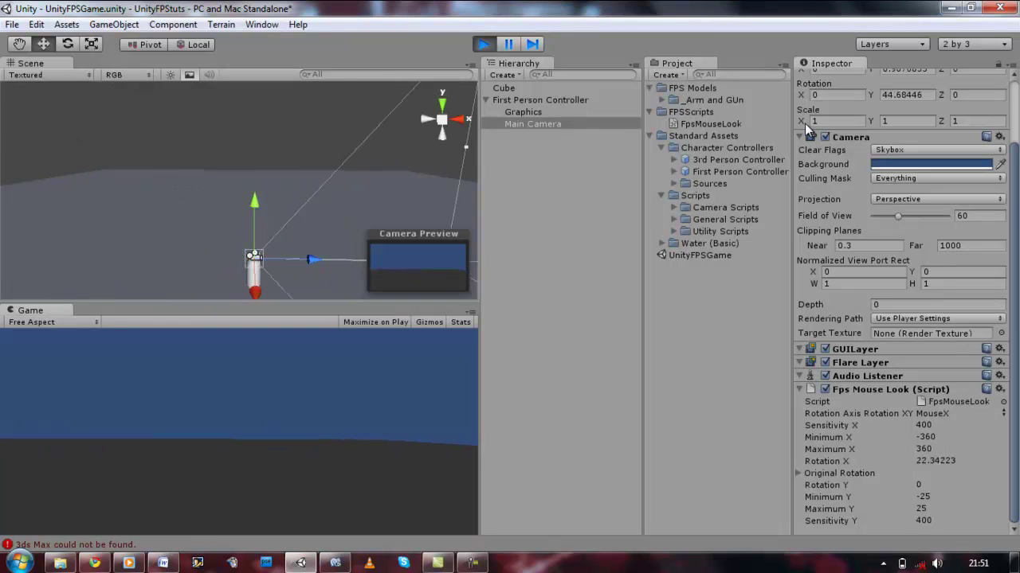
key("ctrl+p")
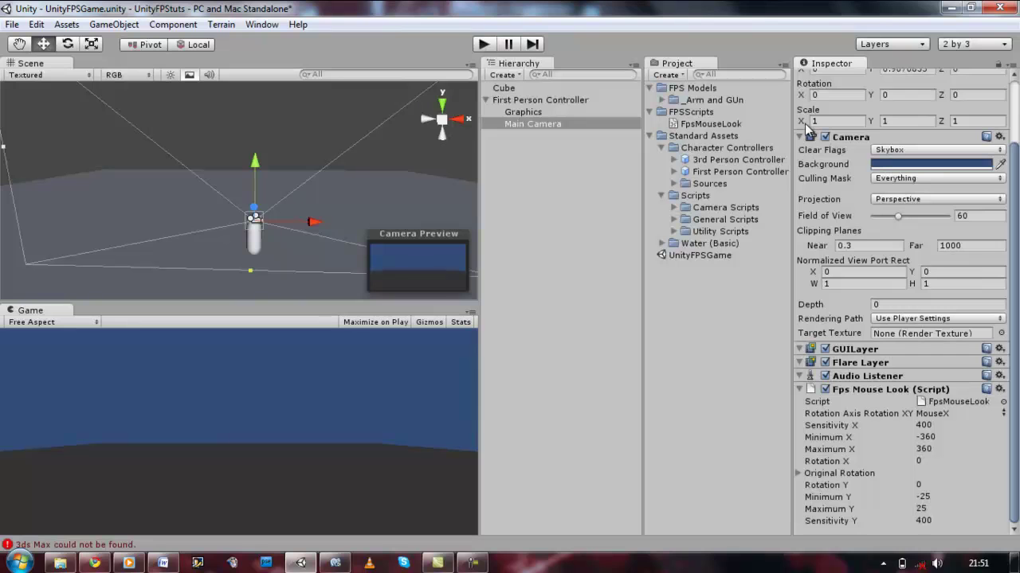
Step: Set the rotation axis of the Main Camera's Fps Mouse Look script to MouseY and play-test it
left_click(958, 414)
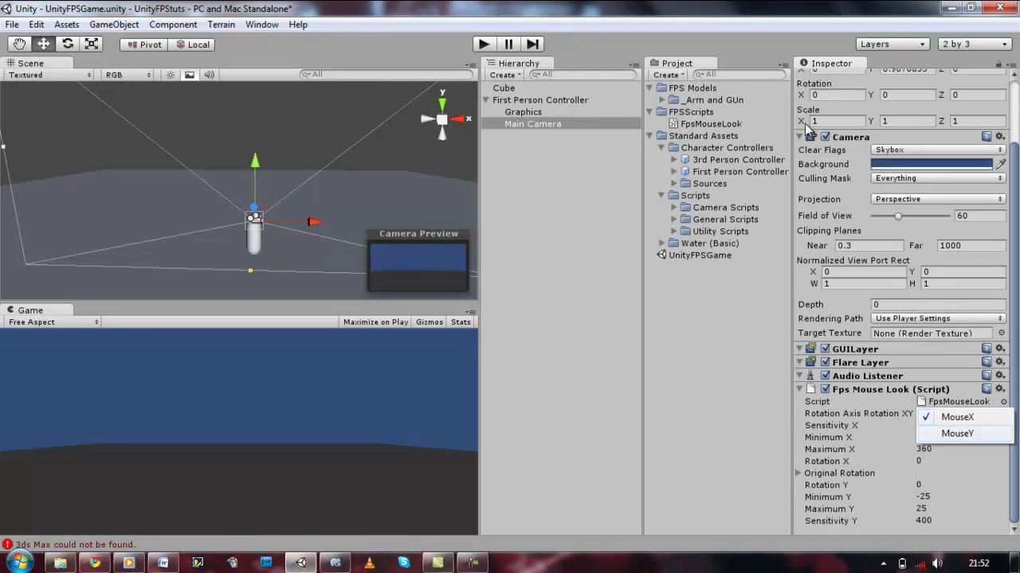
left_click(958, 434)
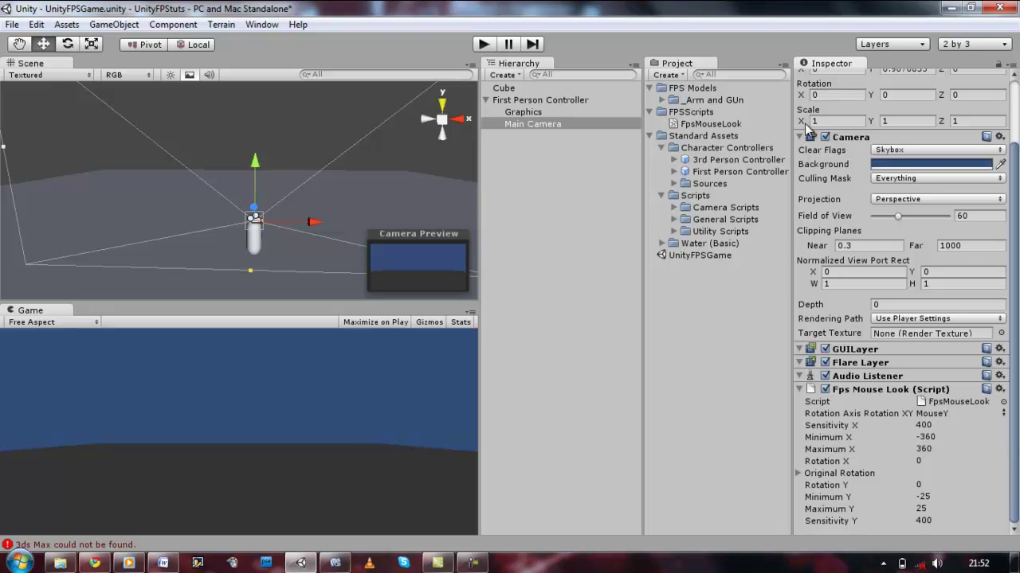
key("ctrl+p")
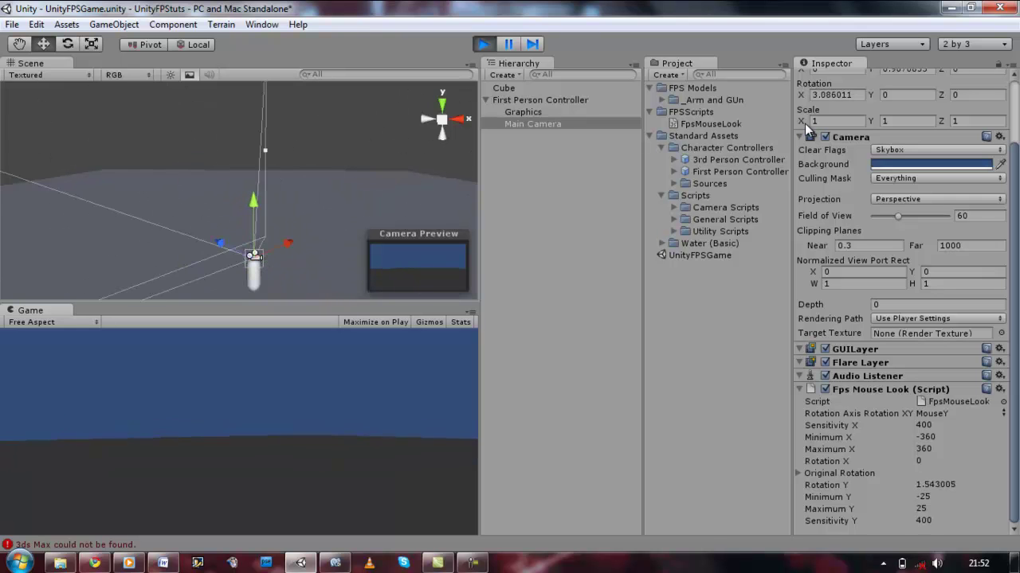
key("ctrl+p")
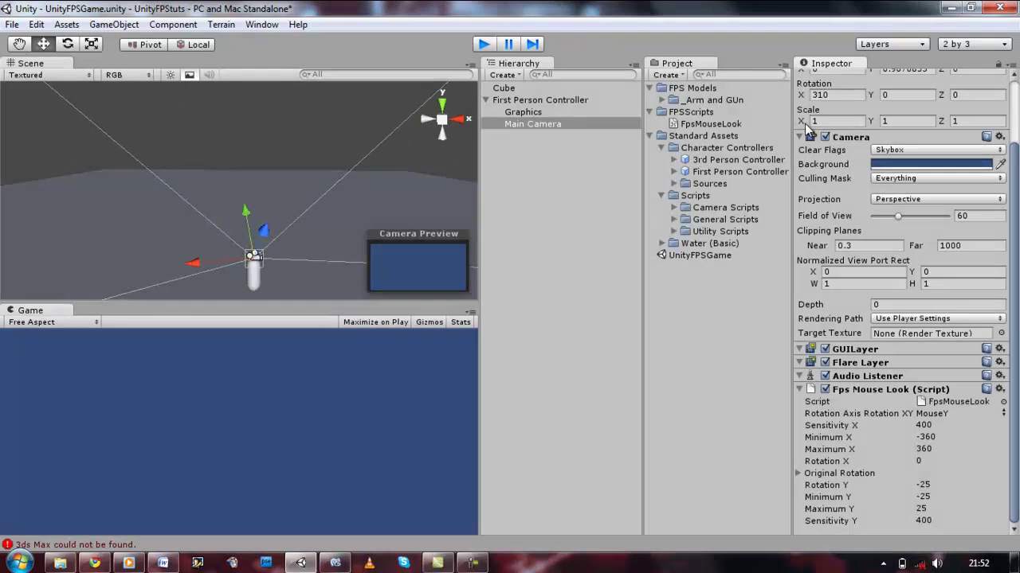
Step: Add a directional light to the scene
left_click(173, 25)
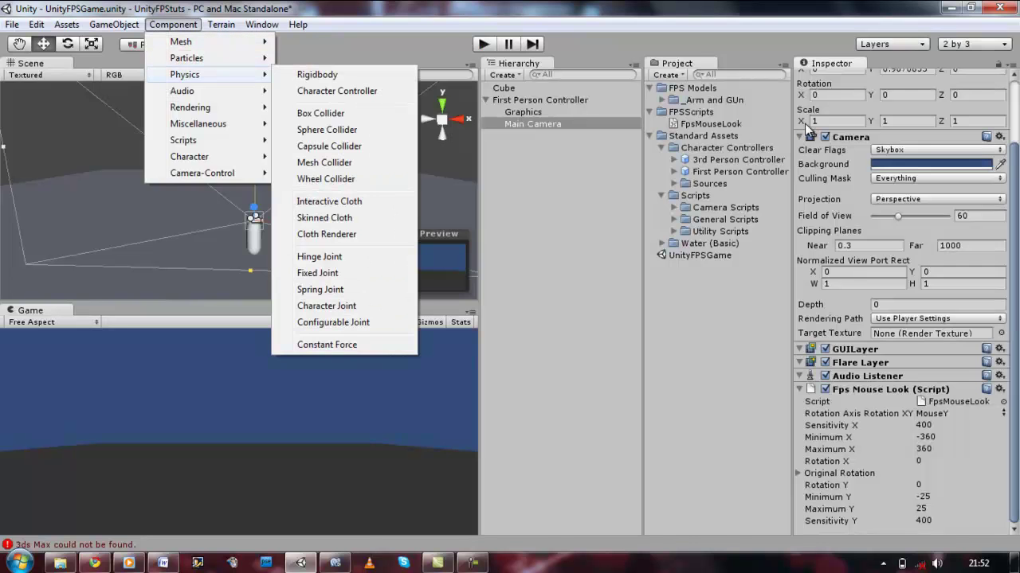
mouse_move(114, 25)
mouse_move(136, 58)
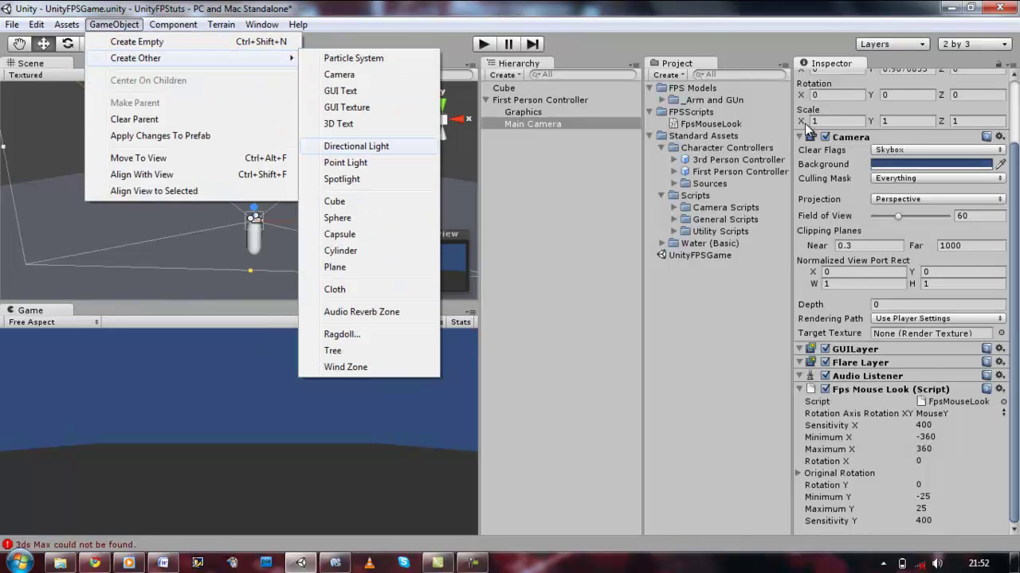
left_click(359, 146)
key("e")
key("r")
key("w")
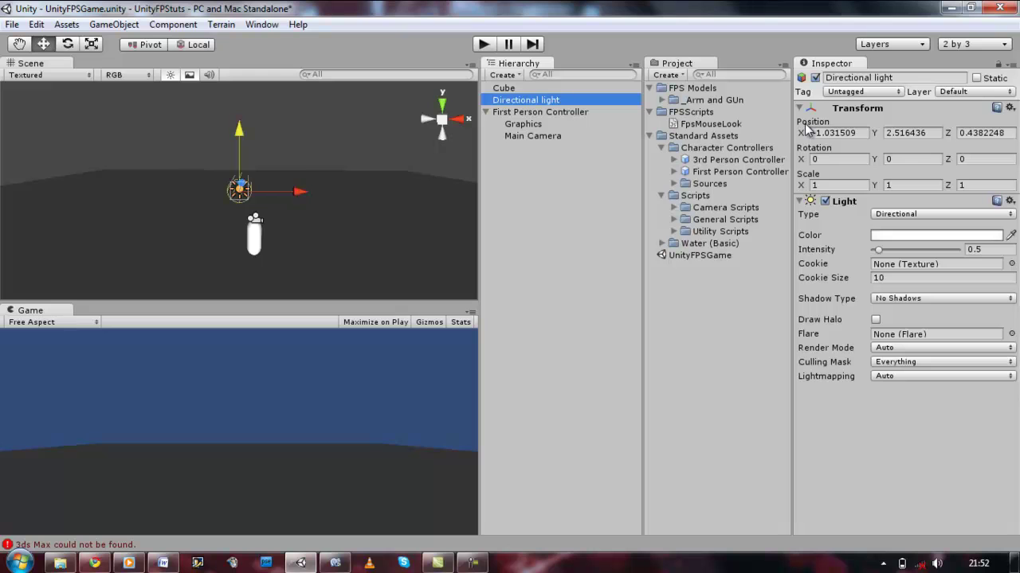
Step: Rotate the directional light to about X 17 and Y 55, and move it to about X -26, Y 12, Z -17
key("e")
left_click_drag(243, 207, 130, 206)
left_click_drag(181, 179, 186, 156)
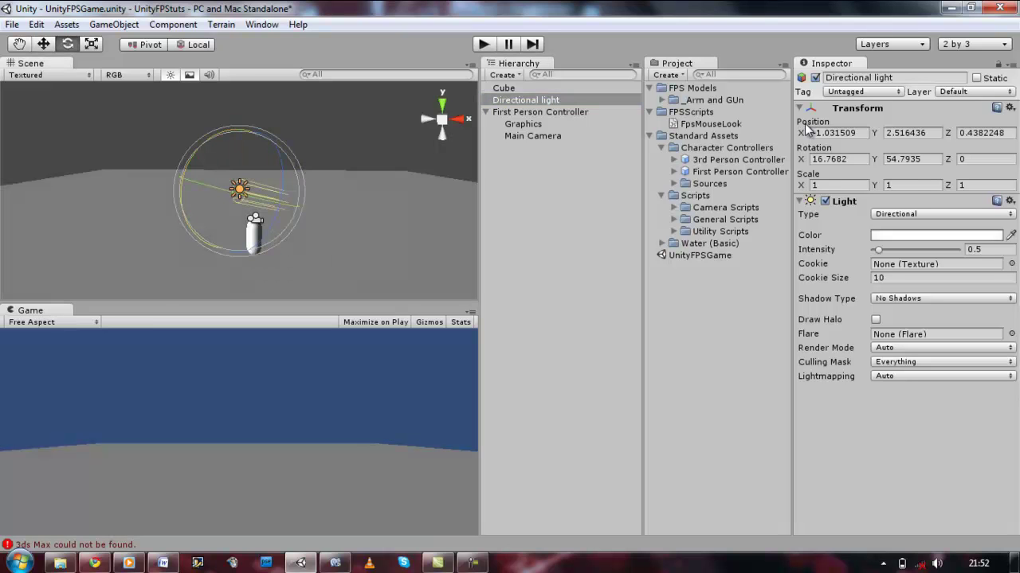
key("w")
left_click_drag(278, 201, 12, 120)
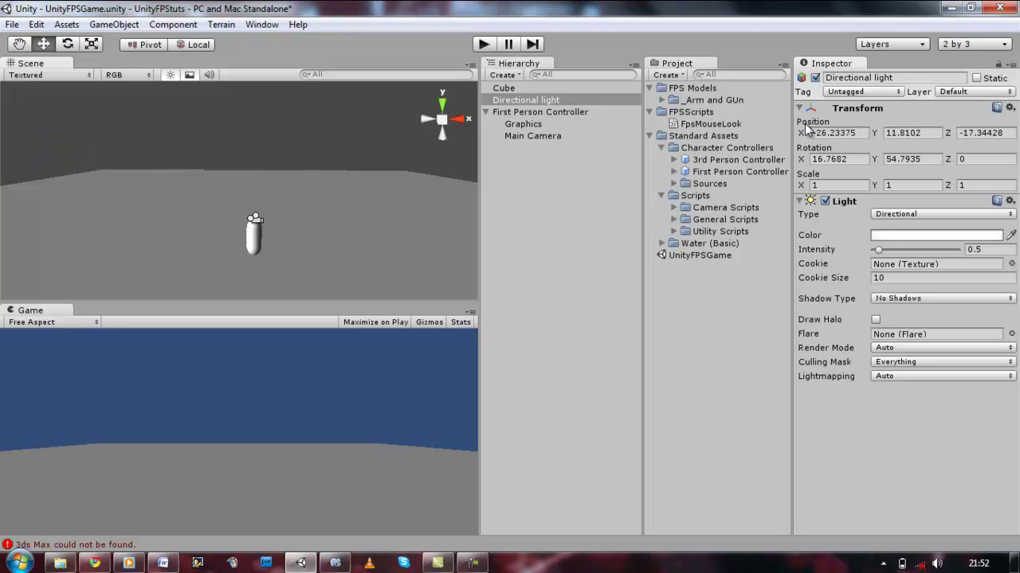
Step: Create a new cube in the scene and duplicate it in place
left_click(113, 25)
mouse_move(135, 58)
key("Down")
key("Up")
key("Return")
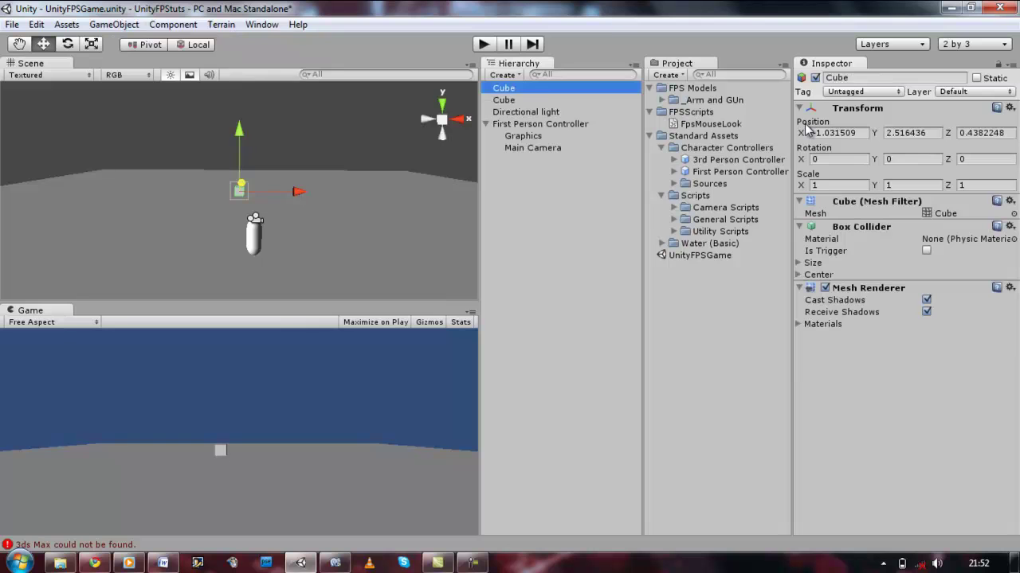
key("ctrl+d")
key("f")
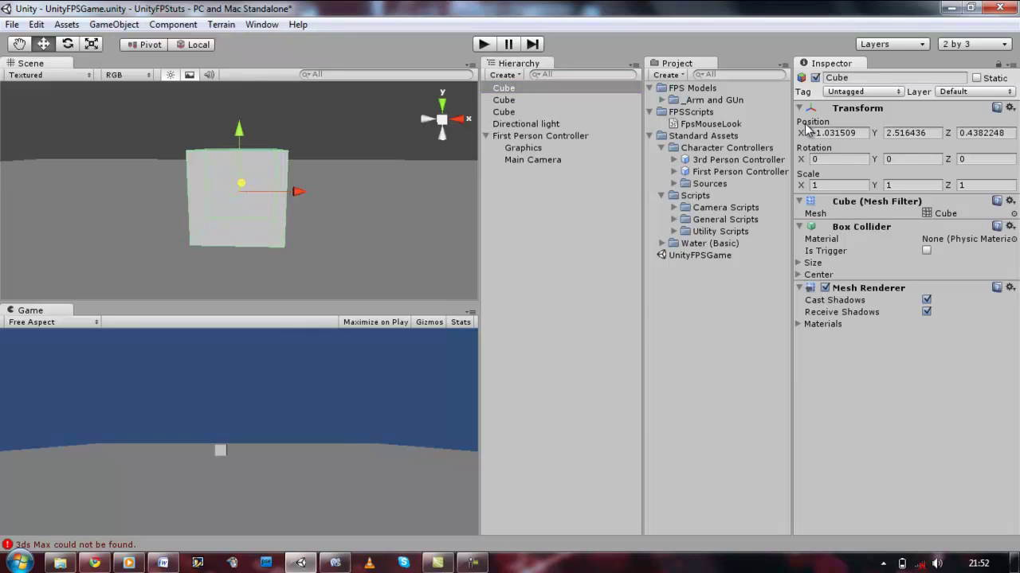
Step: Scale the duplicated cube uniformly to about 2.96
key("e")
key("r")
left_click_drag(239, 191, 394, 189)
key("w")
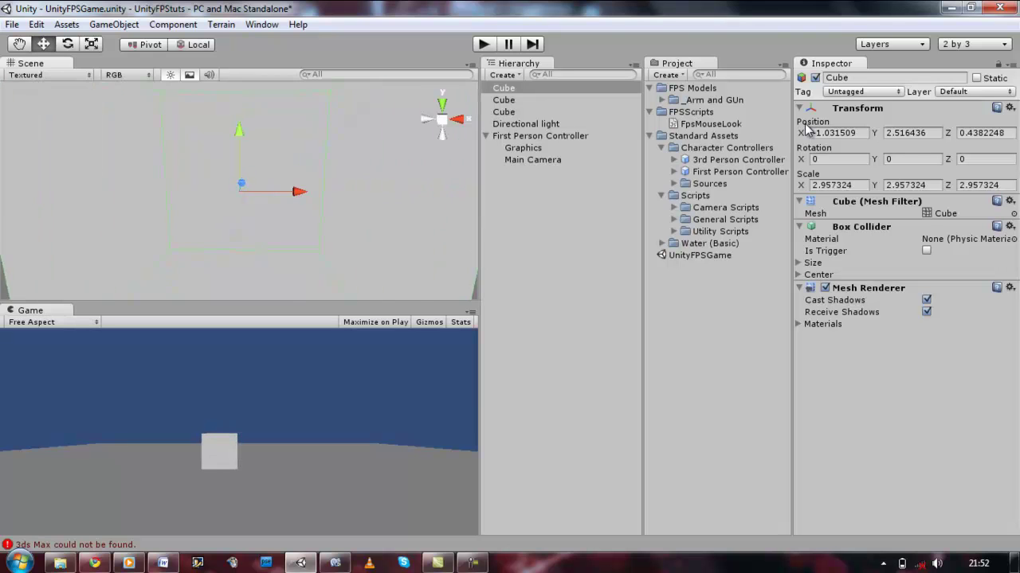
Step: Duplicate the enlarged cube and move the copy along the X axis to about 7.7
key("f")
key("ctrl+d")
left_click_drag(297, 191, 526, 192)
middle_click_drag(319, 207, 161, 171)
scroll(239, 191, "down", 7)
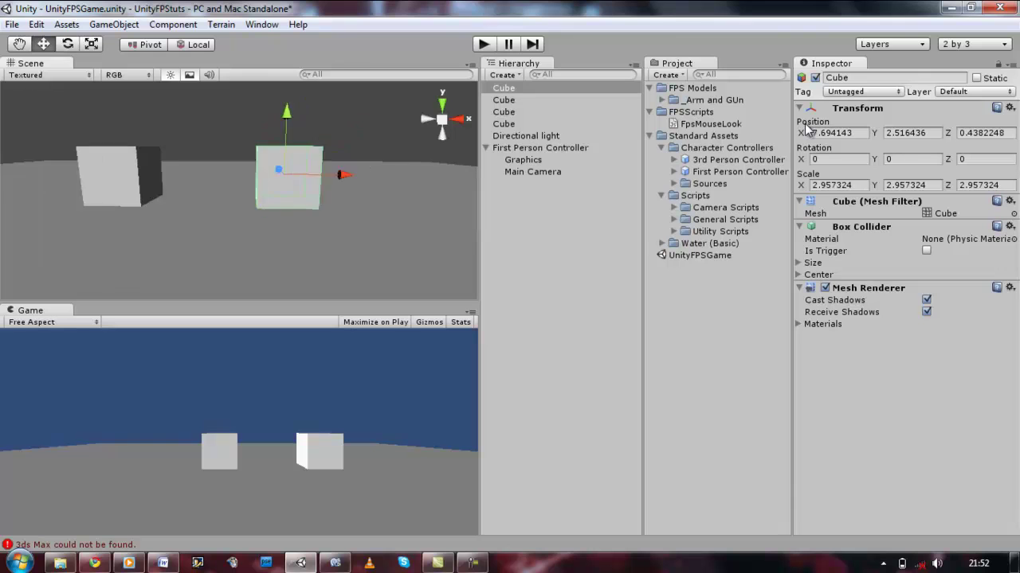
Step: Move the copied large cube farther back along the Z axis and lower it slightly
scroll(239, 191, "down", 5)
left_click_drag(263, 159, 159, 247, "alt")
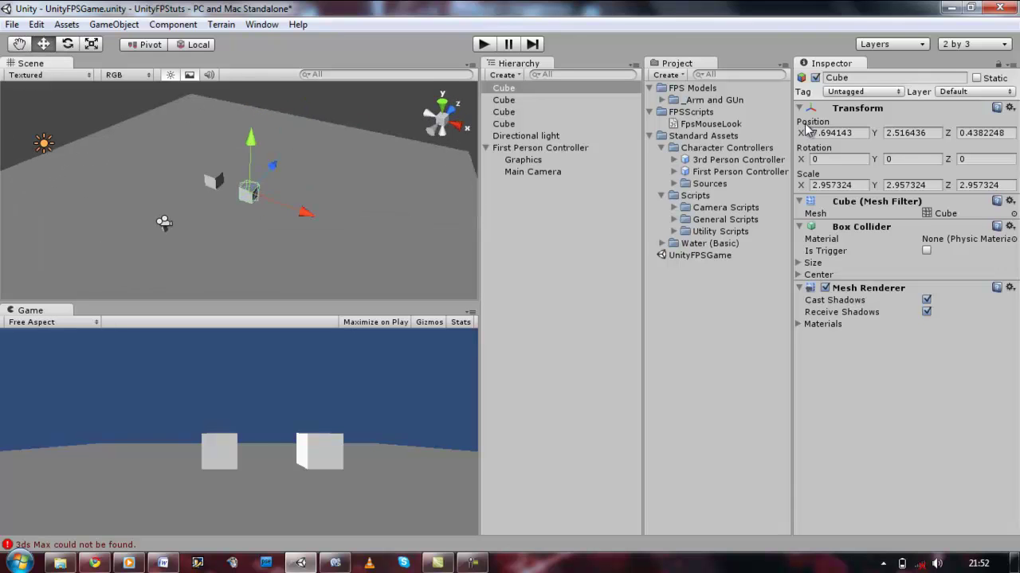
left_click_drag(268, 168, 308, 125)
left_click_drag(807, 130, 807, 130)
mouse_move(293, 92)
left_mouse_down()
mouse_move(289, 105)
mouse_move(291, 97)
left_mouse_up()
Step: Lower the first large cube to about Y 1.03 and move it back to about Z 8.5
left_click(214, 181)
left_click_drag(209, 124, 210, 129)
left_click_drag(210, 128, 472, 89, "alt")
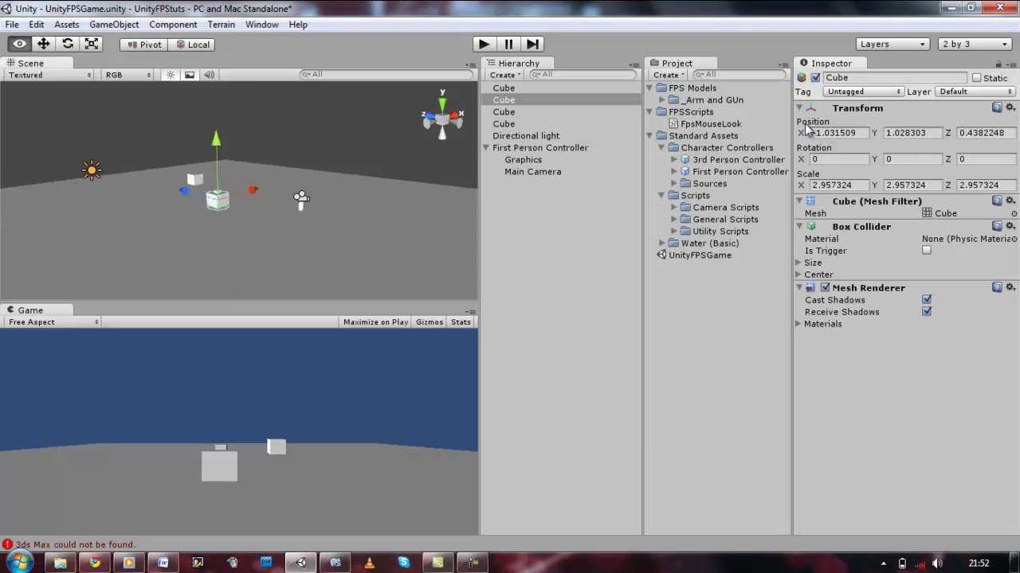
scroll(239, 191, "up", 3)
left_click_drag(180, 193, 151, 185)
Step: Move the small cube along the X axis to about 11.3
left_click(221, 185)
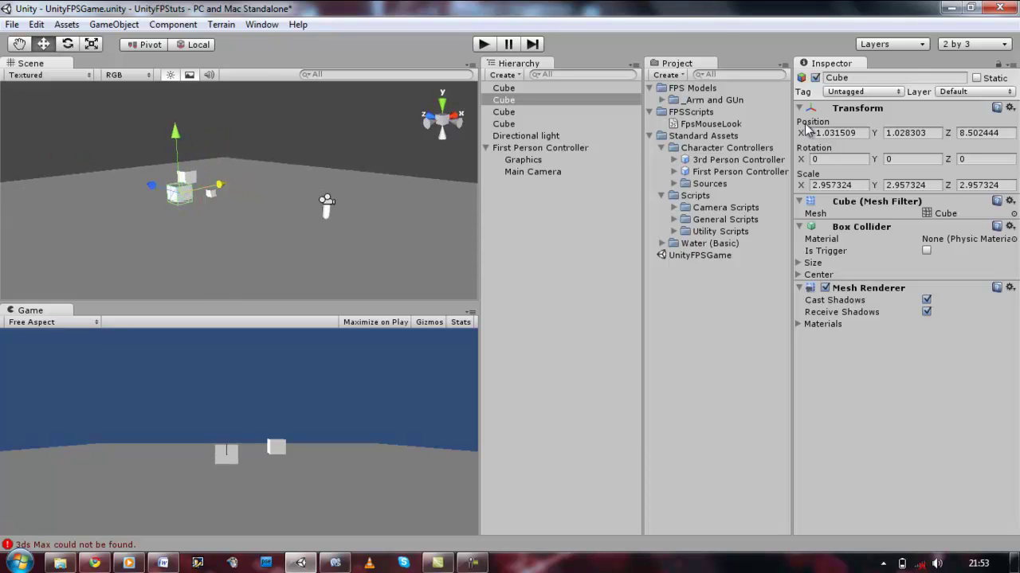
left_click(211, 193)
left_click_drag(246, 185, 290, 173)
Step: Play-test the scene by looking vertically and walking the first person controller forward
key("ctrl+p")
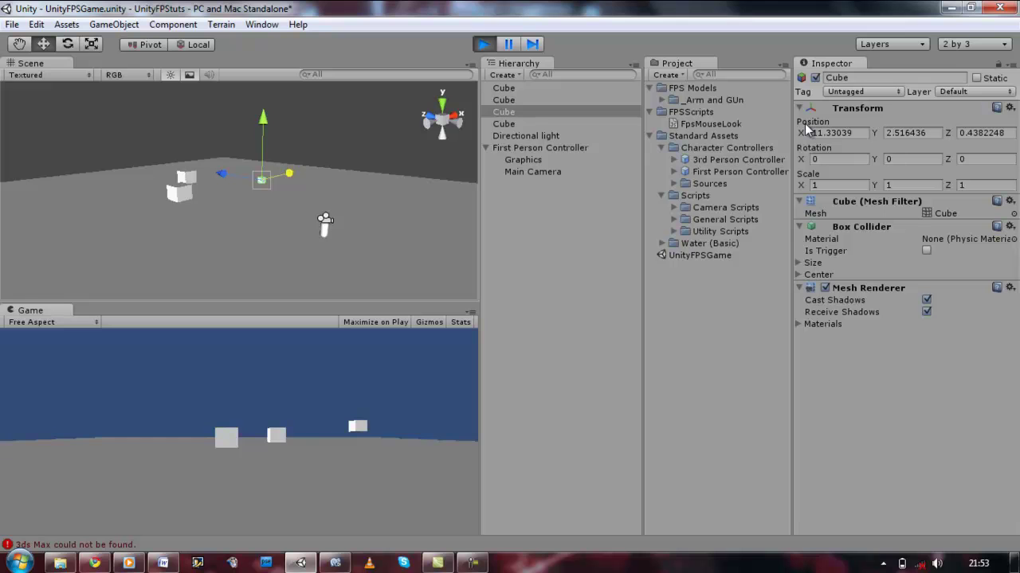
key("w")
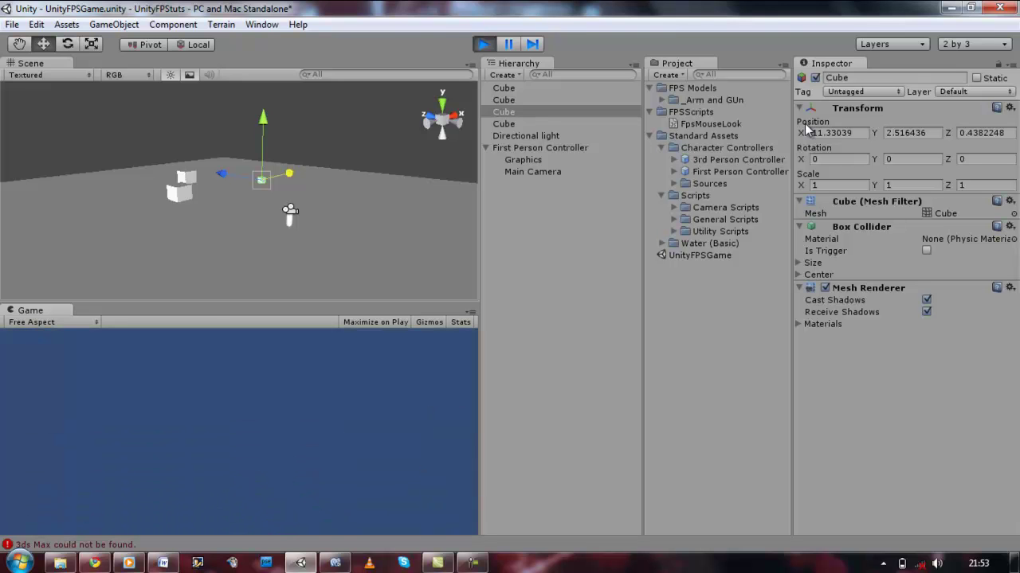
key("ctrl+p")
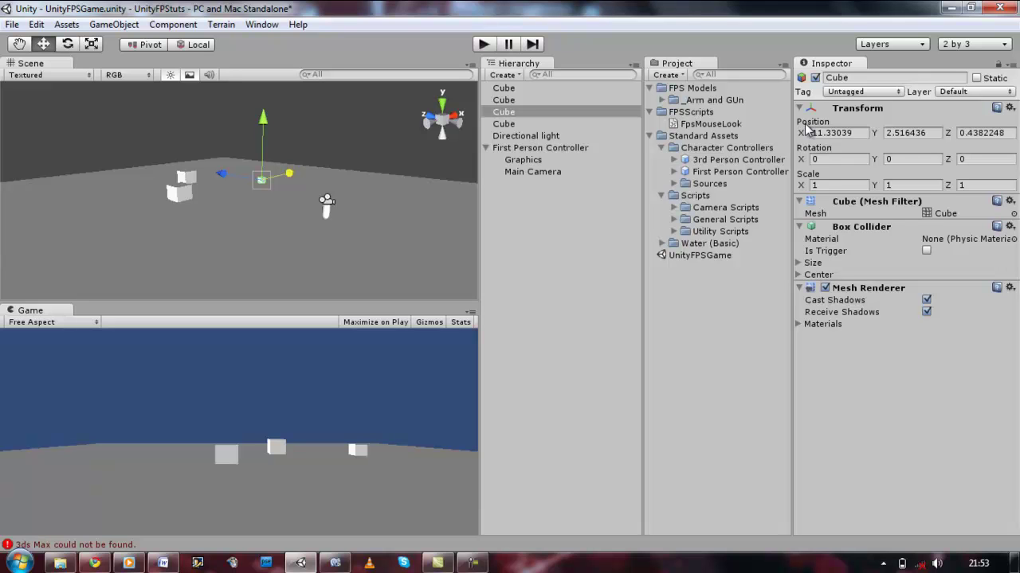
Step: Collapse the FPSScripts, Scripts and Character Controllers folders among the project assets
left_click(650, 112)
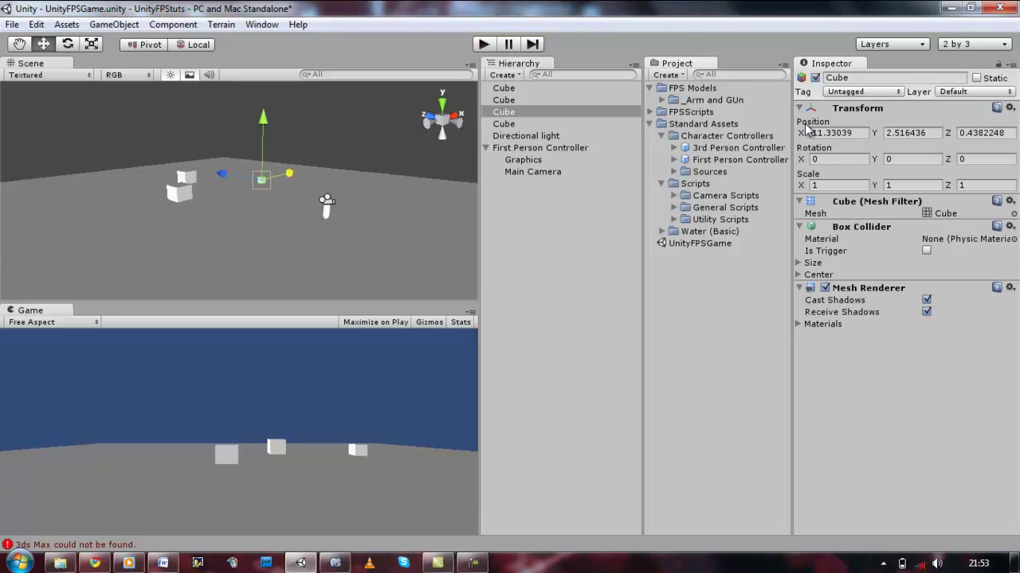
left_click(661, 184)
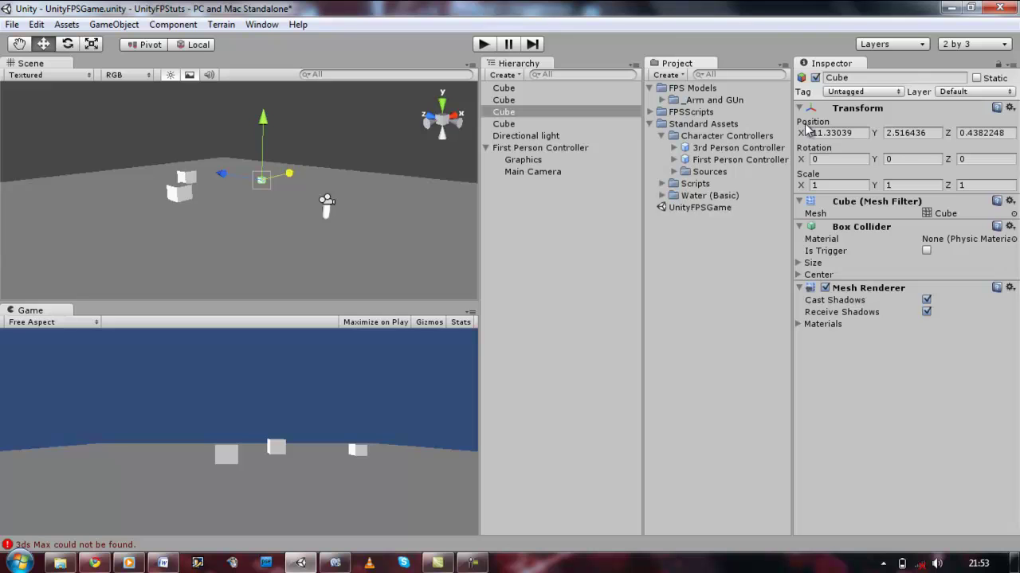
left_click(661, 137)
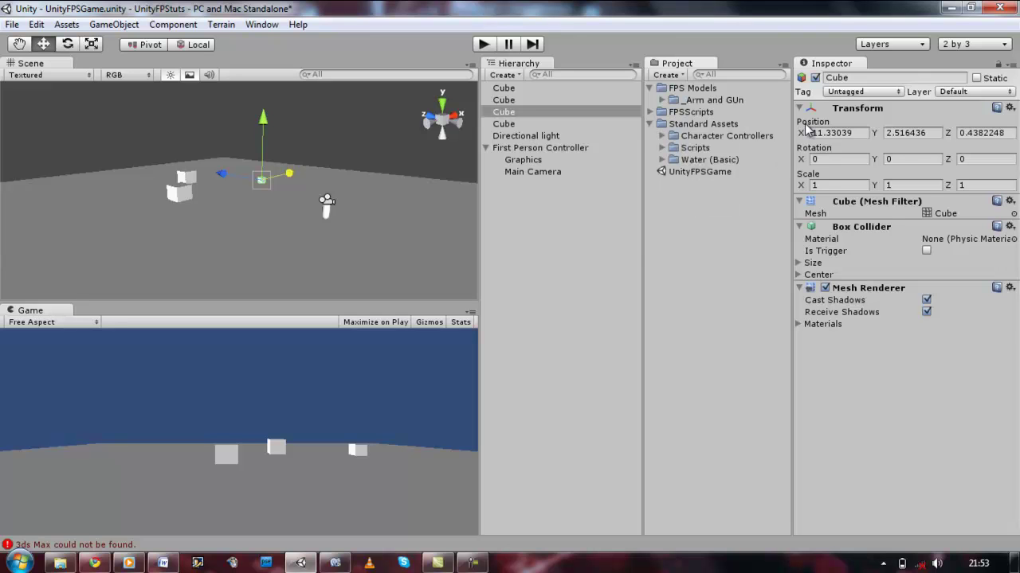
Step: Expand the _Arm and GUn folder and select the m4a1 model
left_click(712, 100)
left_click(661, 100)
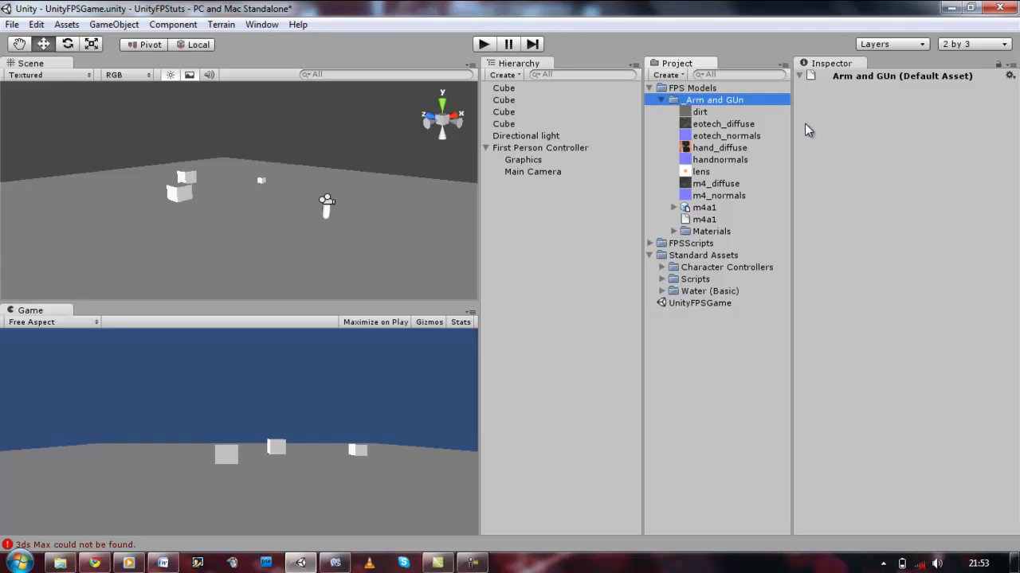
left_click(674, 231)
left_click(673, 232)
left_click(704, 208)
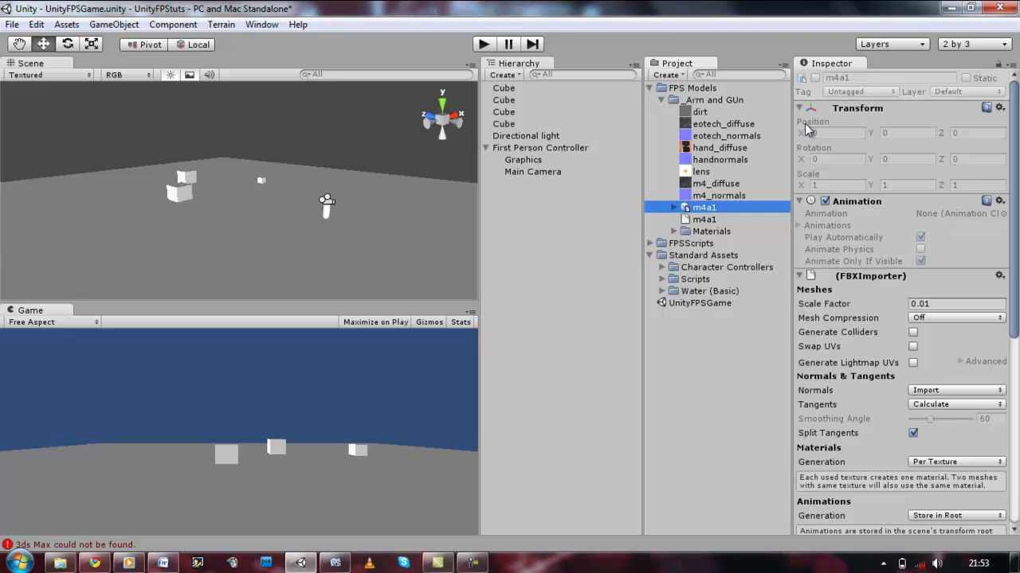
mouse_move(704, 208)
left_mouse_down()
mouse_move(532, 172)
mouse_move(290, 178)
left_mouse_up()
key("z")
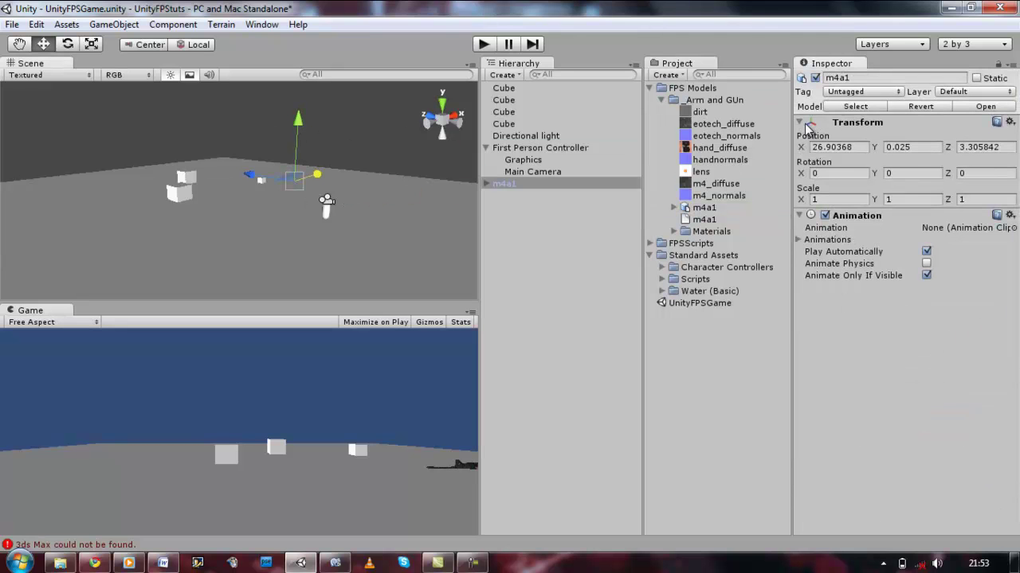
key("ctrl+z")
Step: Place the m4a1 model in the scene near the player camera and raise it to about Y 4.7
mouse_move(704, 208)
left_mouse_down()
mouse_move(338, 210)
mouse_move(294, 243)
left_mouse_up()
left_click_drag(297, 188, 300, 142)
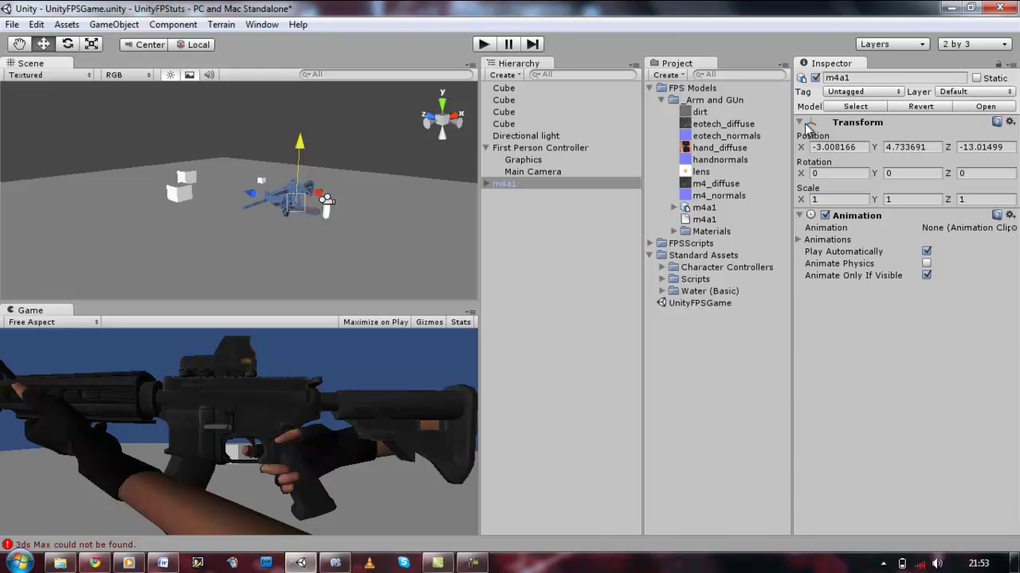
left_click(705, 208)
left_click(704, 220)
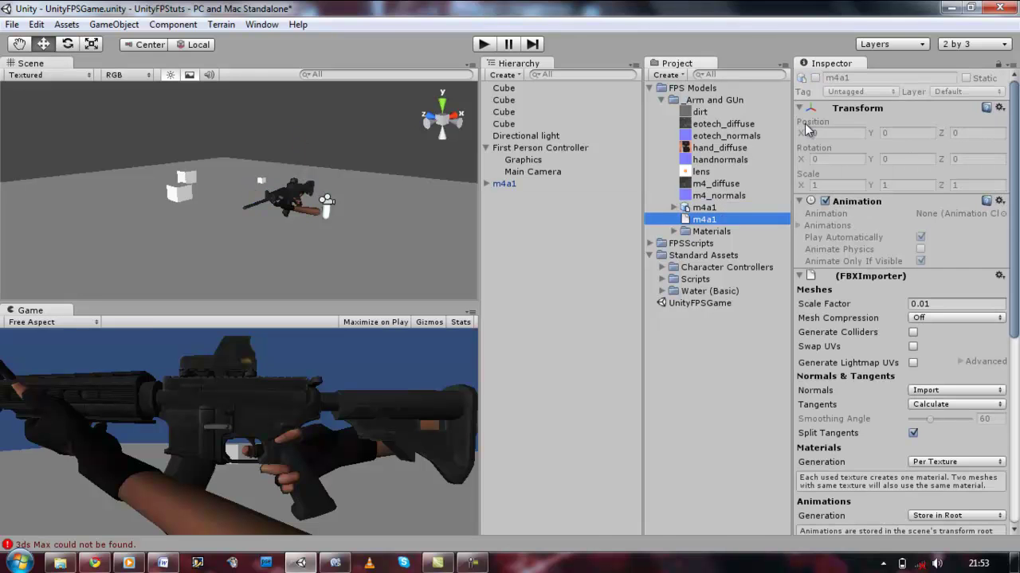
left_click(473, 563)
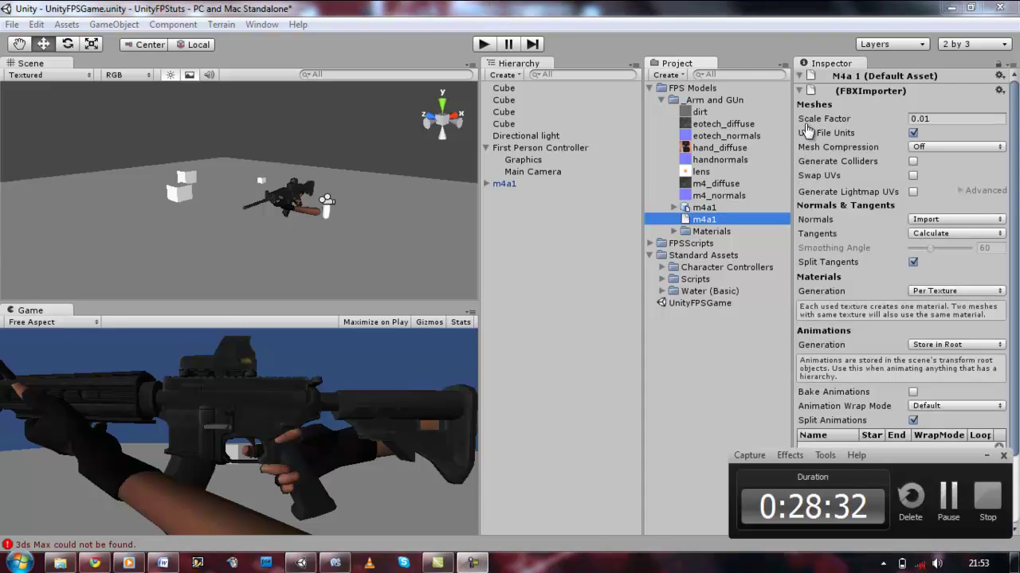
left_click(948, 497)
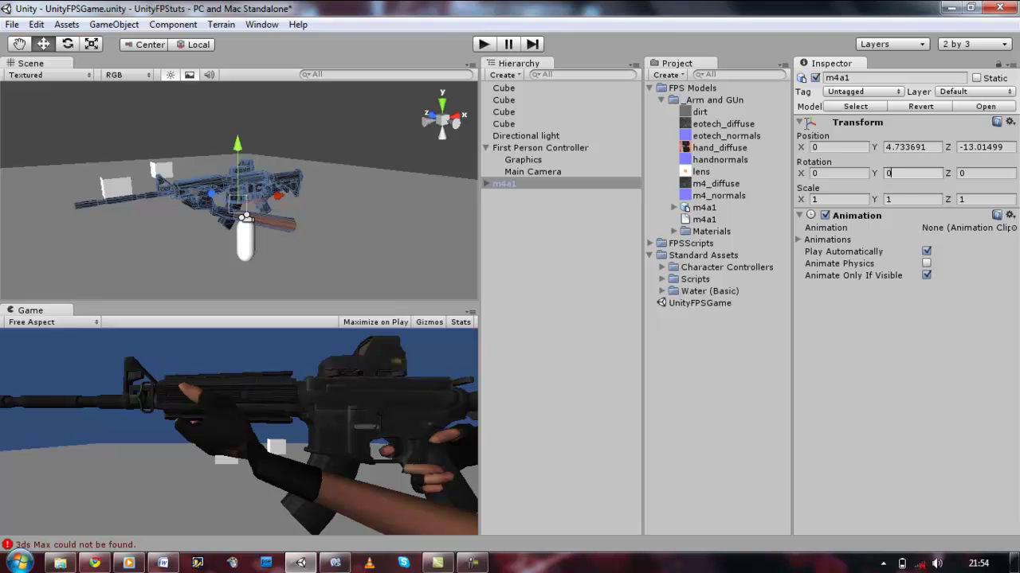
Step: Set the Y rotation of the m4a1 object in the scene to 90
left_click(504, 184)
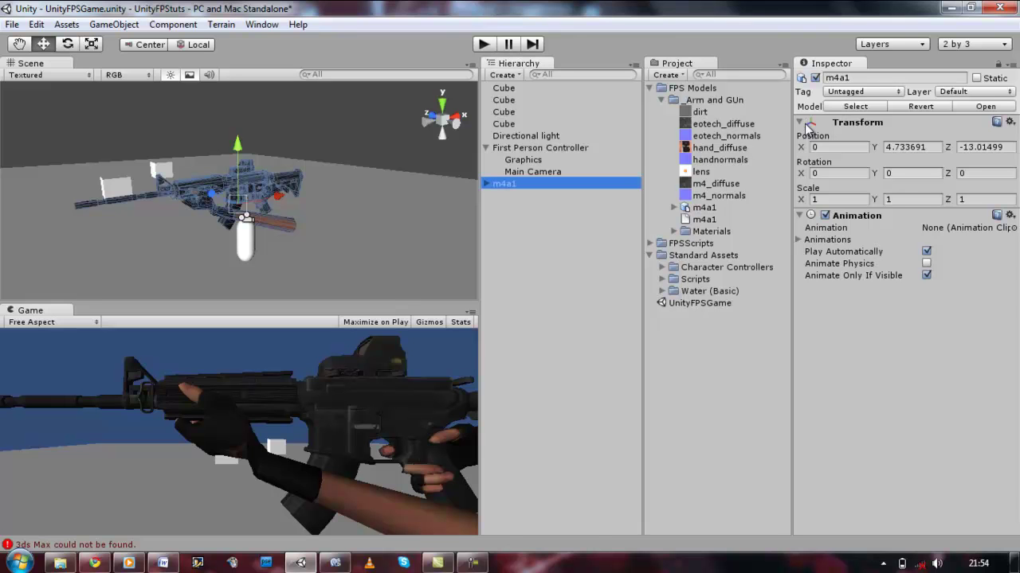
left_click(912, 174)
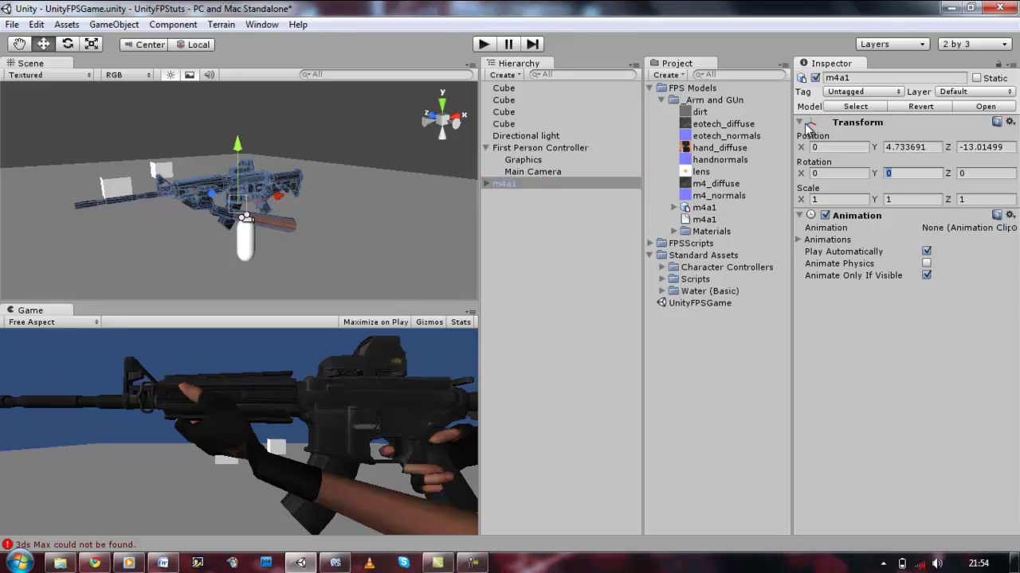
type("90")
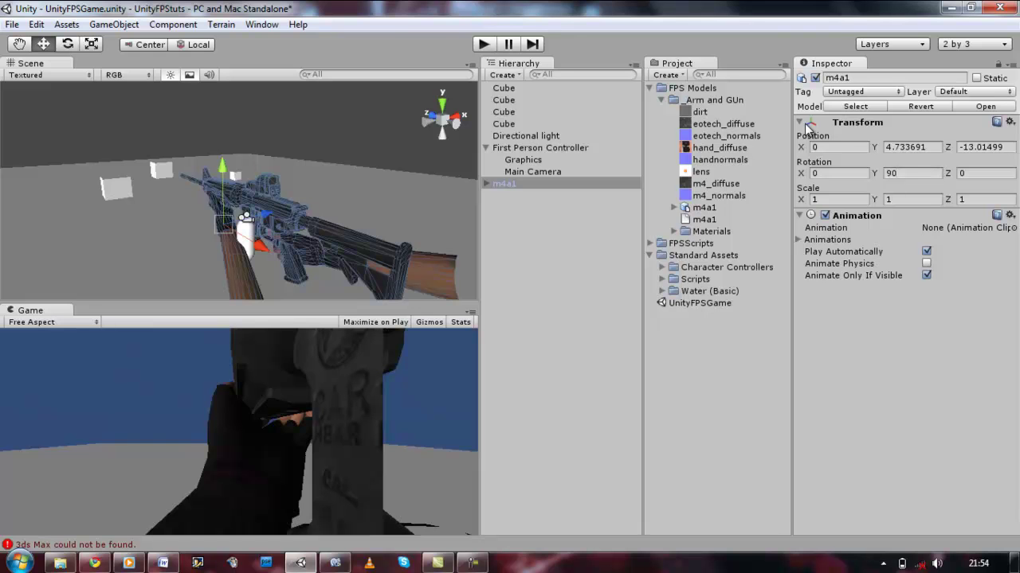
Step: Scale the m4a1 object down uniformly to about 0.216
scroll(238, 191, "up", 2)
scroll(239, 191, "down", 3)
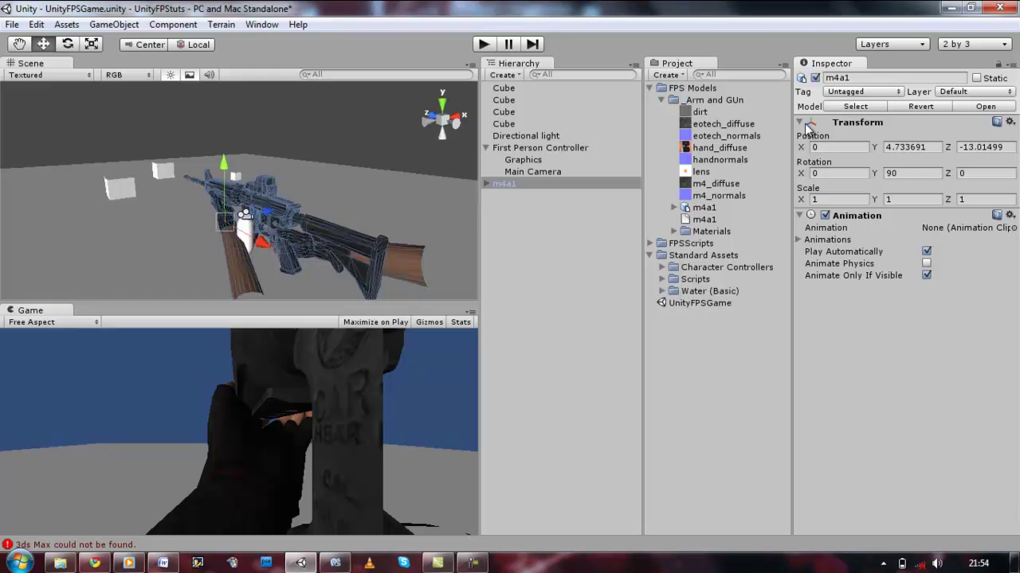
left_click(92, 44)
mouse_move(224, 221)
left_mouse_down()
mouse_move(178, 254)
mouse_move(259, 213)
left_mouse_up()
scroll(239, 191, "up", 2)
Step: Move the m4a1 in front of the player capsule, to about X 1.06 and Y 3.99
left_click(44, 44)
left_click_drag(238, 143, 238, 168)
left_click_drag(275, 214, 298, 207)
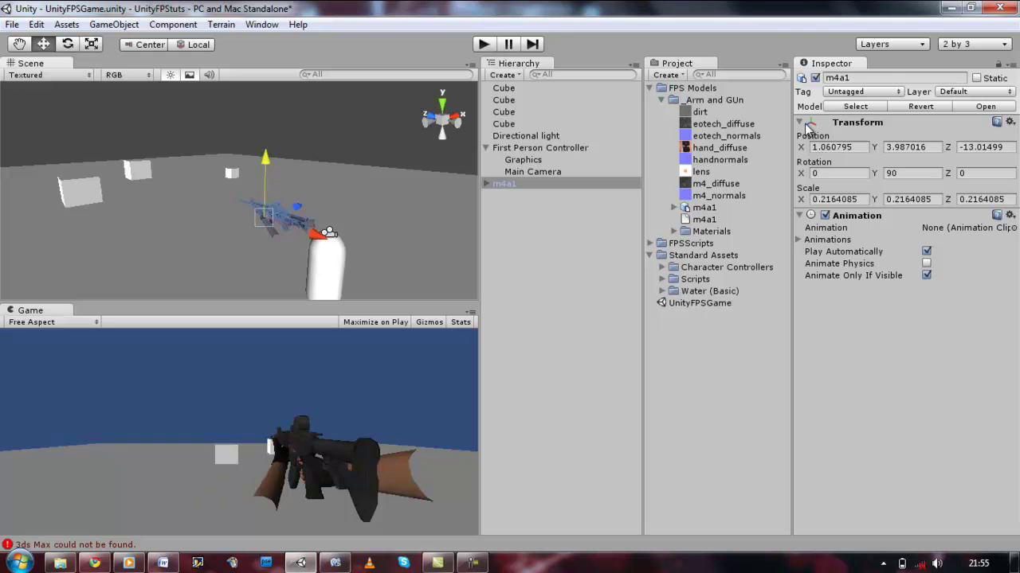
Step: Lower the m4a1 to about Y 3.82 and pull it back toward the player camera to about Z -14.09
left_click_drag(265, 159, 266, 165)
mouse_move(317, 242)
left_mouse_down()
mouse_move(356, 256)
mouse_move(325, 246)
mouse_move(446, 209)
left_mouse_up()
mouse_move(446, 208)
middle_mouse_down()
mouse_move(257, 273)
mouse_move(261, 151)
middle_mouse_up()
scroll(257, 273, "up", 5)
scroll(261, 151, "down", 3)
scroll(261, 151, "up", 4)
left_click_drag(261, 152, 350, 147, "alt")
mouse_move(223, 139)
left_mouse_down()
mouse_move(223, 124)
mouse_move(223, 138)
left_mouse_up()
left_click_drag(282, 199, 386, 203)
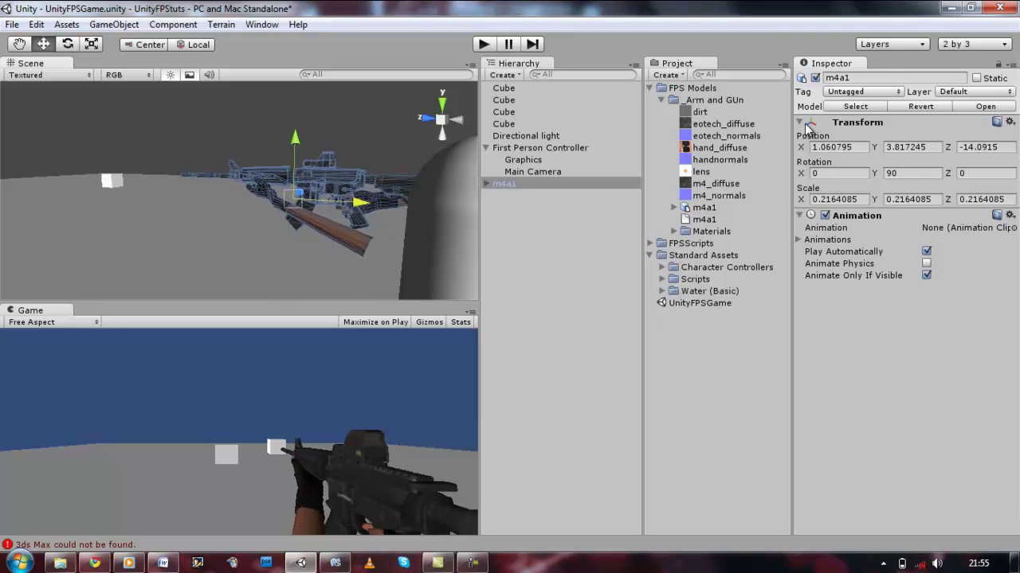
Step: Shorten the m4a1 to an X scale of about 0.16 and move it back to about Z -14.43
key("e")
key("r")
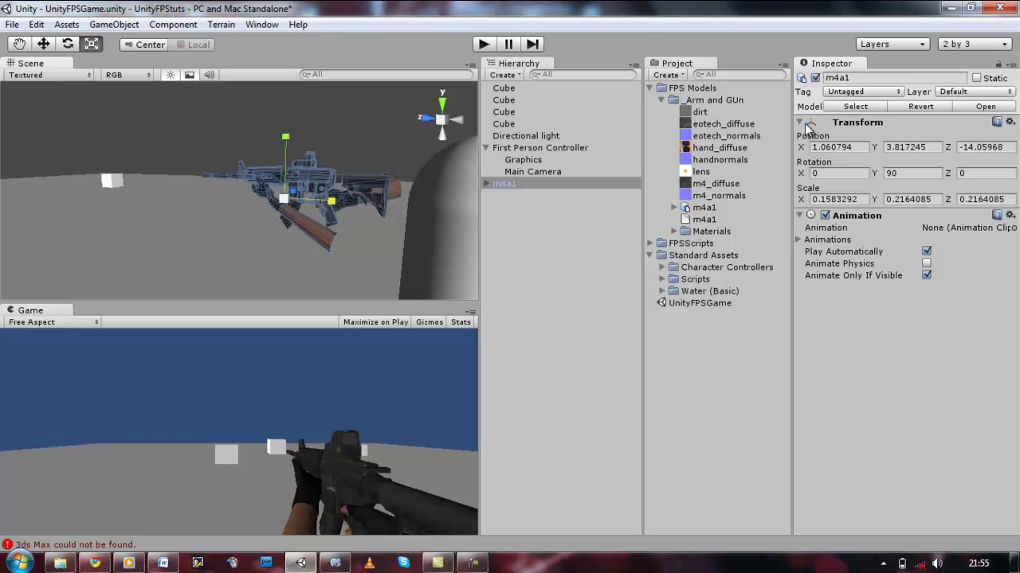
key("q")
key("w")
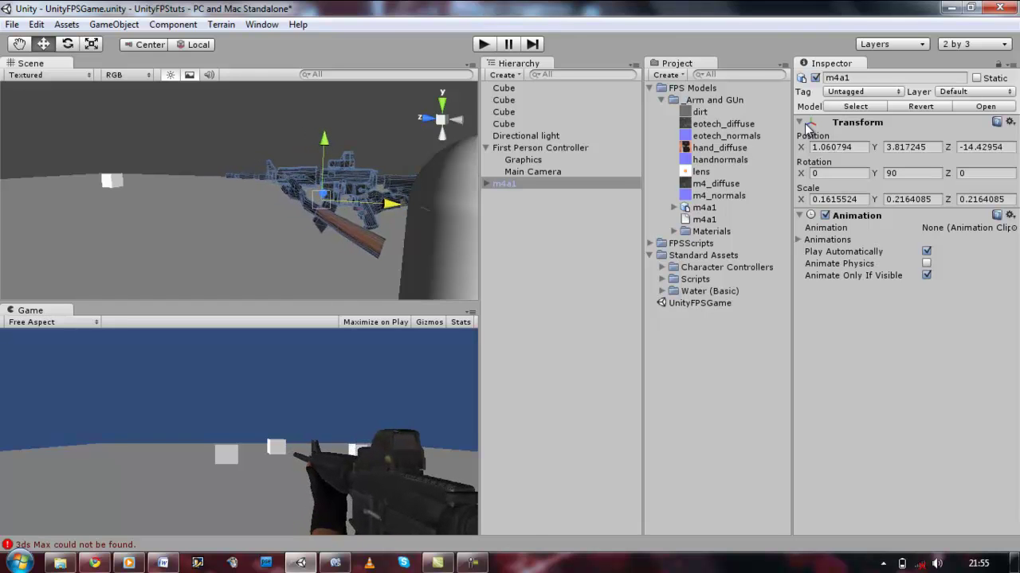
Step: Widen the scene and game views and rotate the m4a1 to about X -1.72 and Y 97.48
left_click_drag(794, 124, 805, 123)
mouse_move(382, 191)
left_mouse_down("alt")
mouse_move(136, 207)
mouse_move(32, 183)
left_mouse_up("alt")
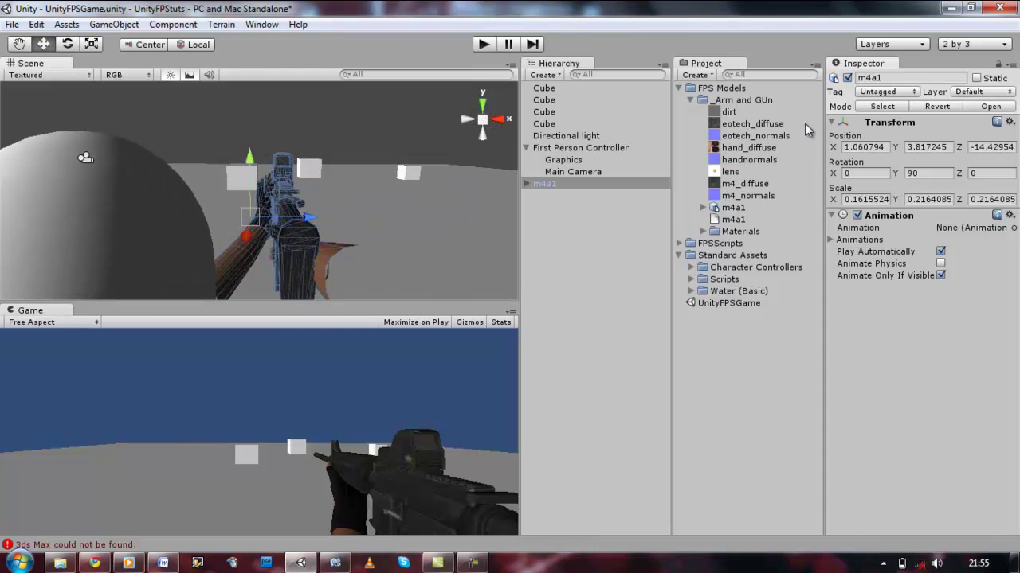
key("e")
mouse_move(249, 239)
left_mouse_down()
mouse_move(225, 238)
mouse_move(414, 240)
mouse_move(454, 259)
left_mouse_up()
left_click_drag(265, 195, 264, 200)
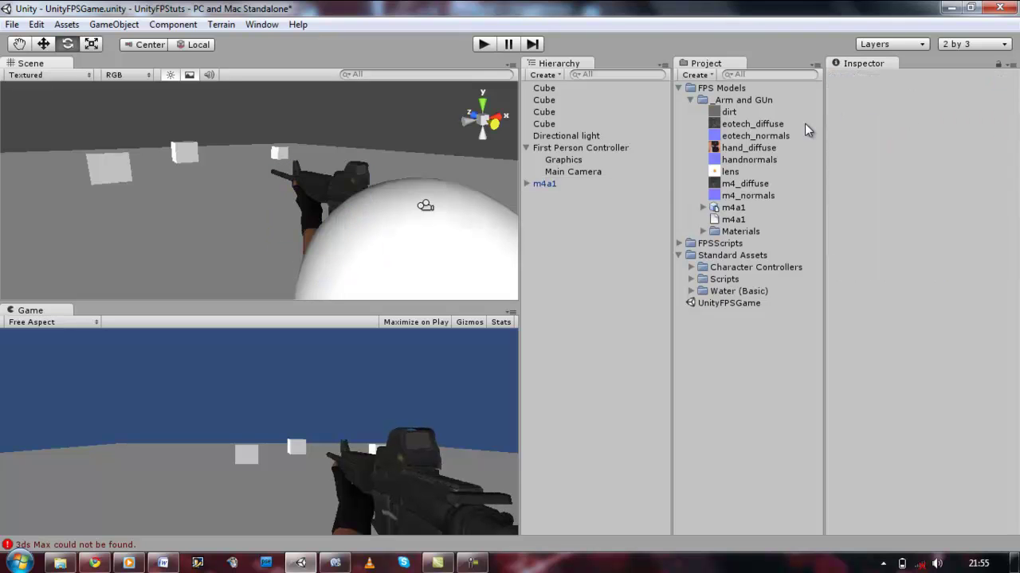
Step: Make the m4a1 a child of Main Camera and test in play mode that it follows the view
left_click_drag(545, 184, 573, 172)
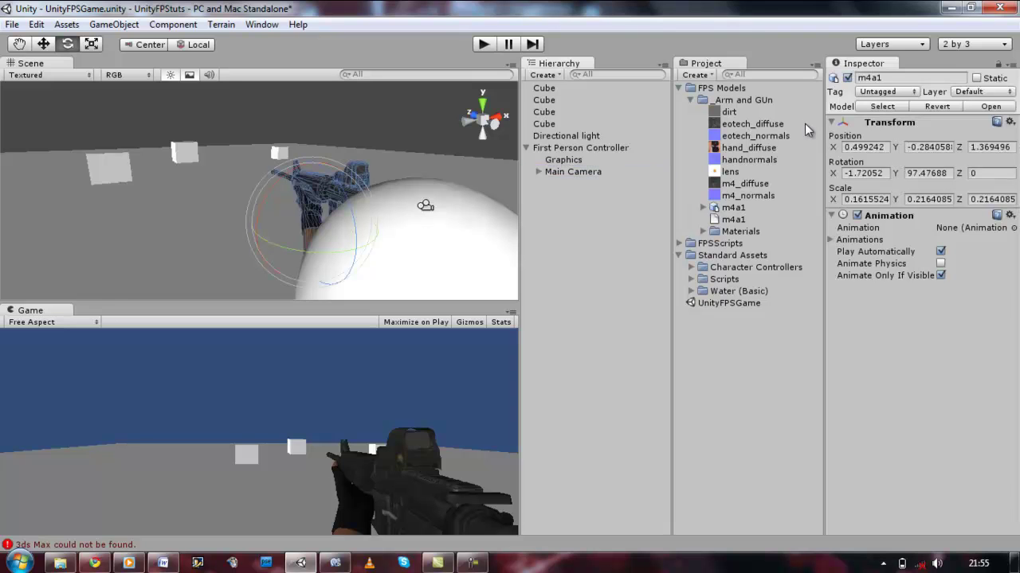
key("ctrl+p")
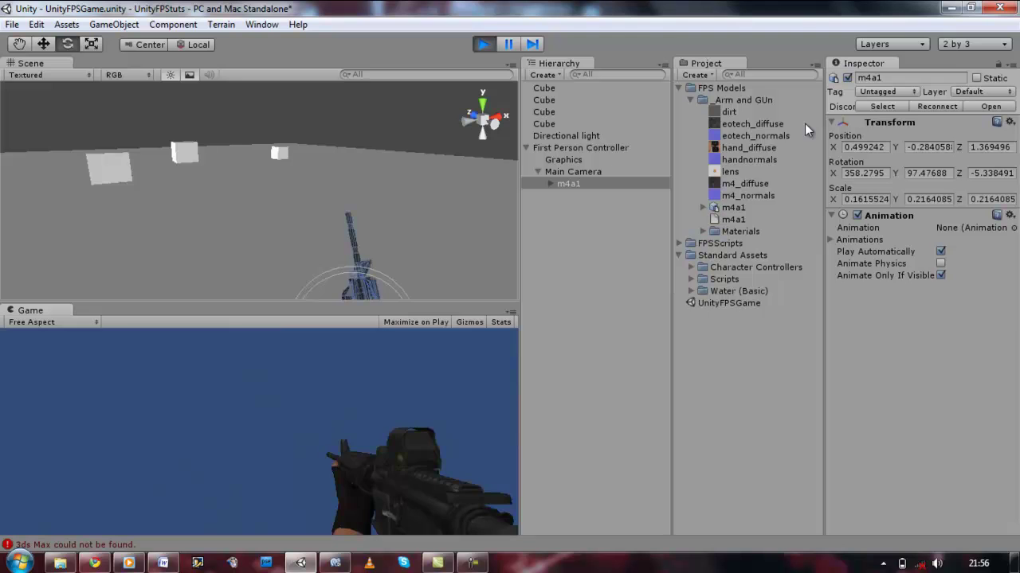
key("ctrl+p")
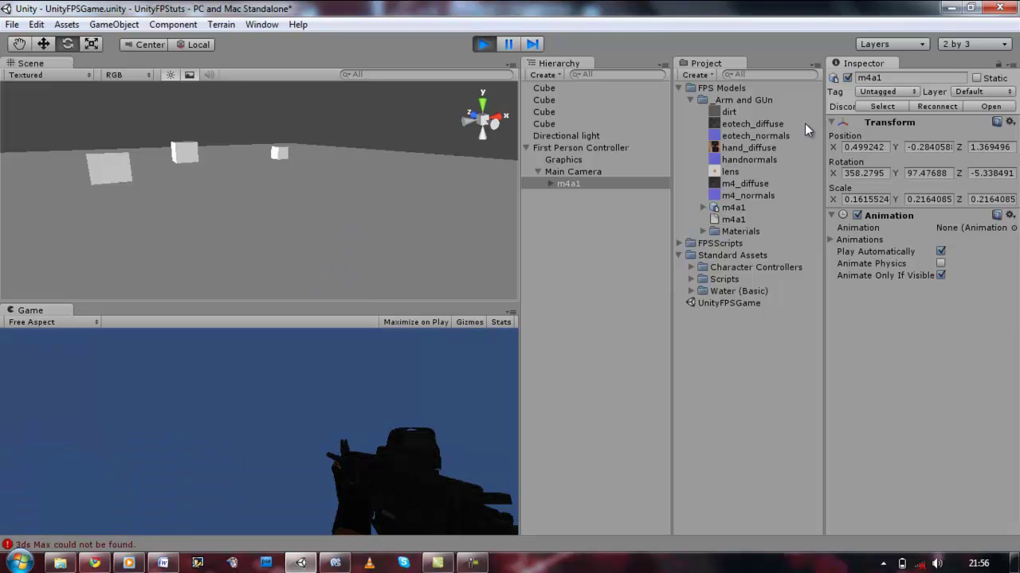
Step: Save the scene
key("ctrl+s")
key("Return")
key("alt+Tab")
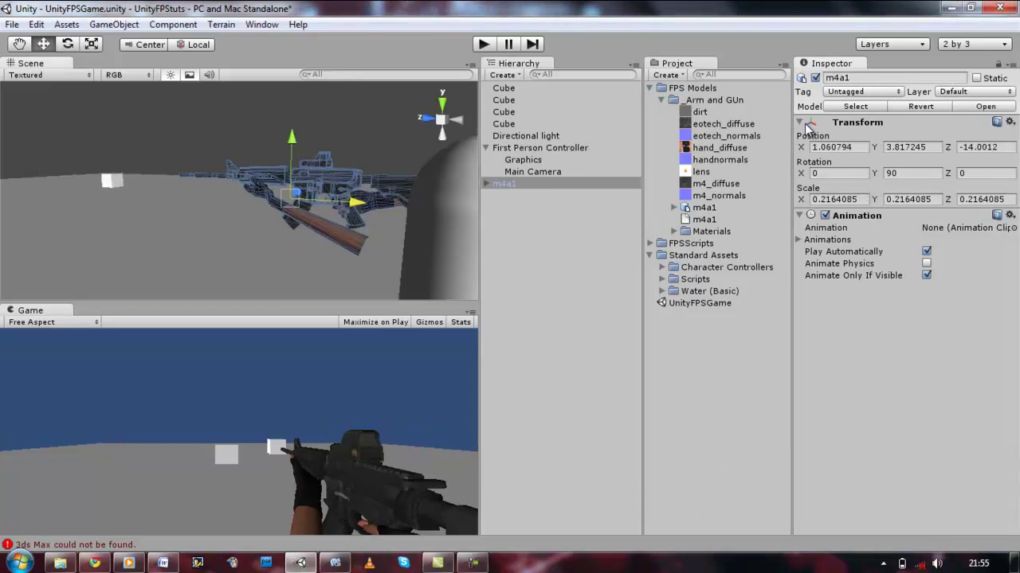
Step: Reduce the m4a1's X scale to about 0.16 and shift it toward the player to about Z -14.43
key("e")
key("r")
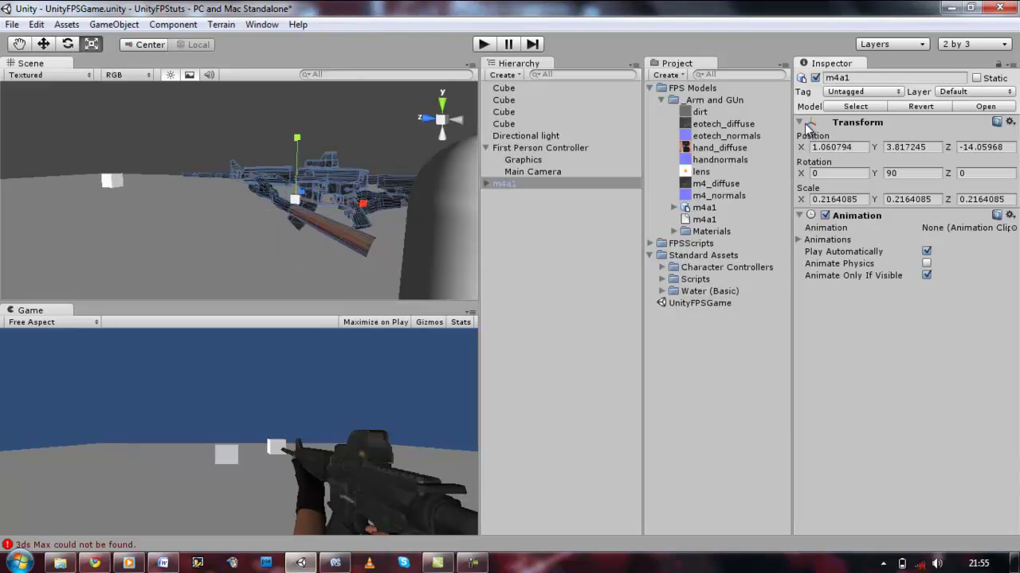
mouse_move(363, 204)
left_mouse_down()
mouse_move(331, 201)
mouse_move(391, 204)
left_mouse_up()
key("q")
key("w")
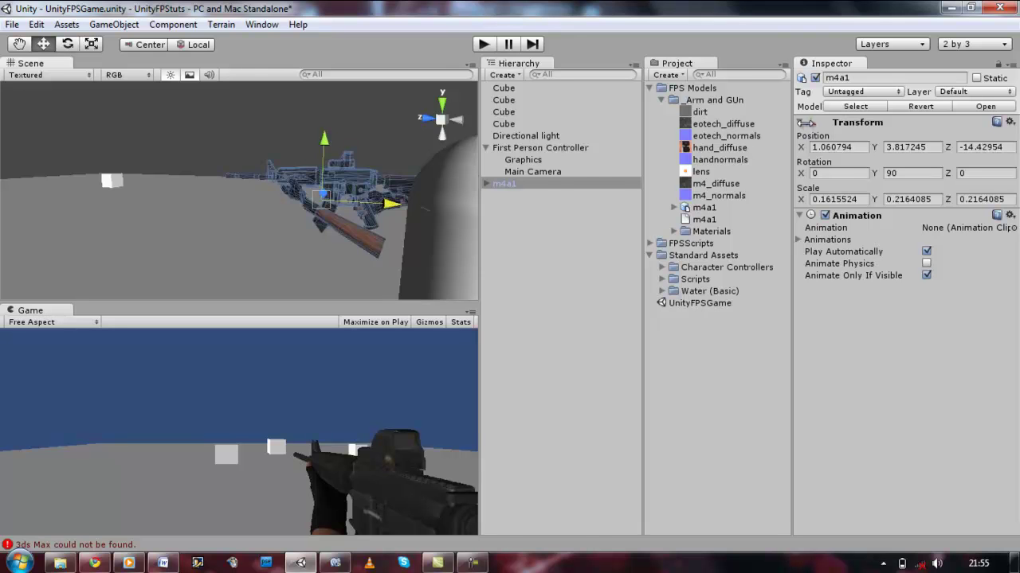
Step: Enlarge the scene and game views, rotate the m4a1 to about X -1.72 and Y 97.48, and deselect it
left_click_drag(480, 206, 519, 205)
right_click_drag(383, 199, 382, 199)
left_click_drag(398, 199, 24, 204, "alt")
key("e")
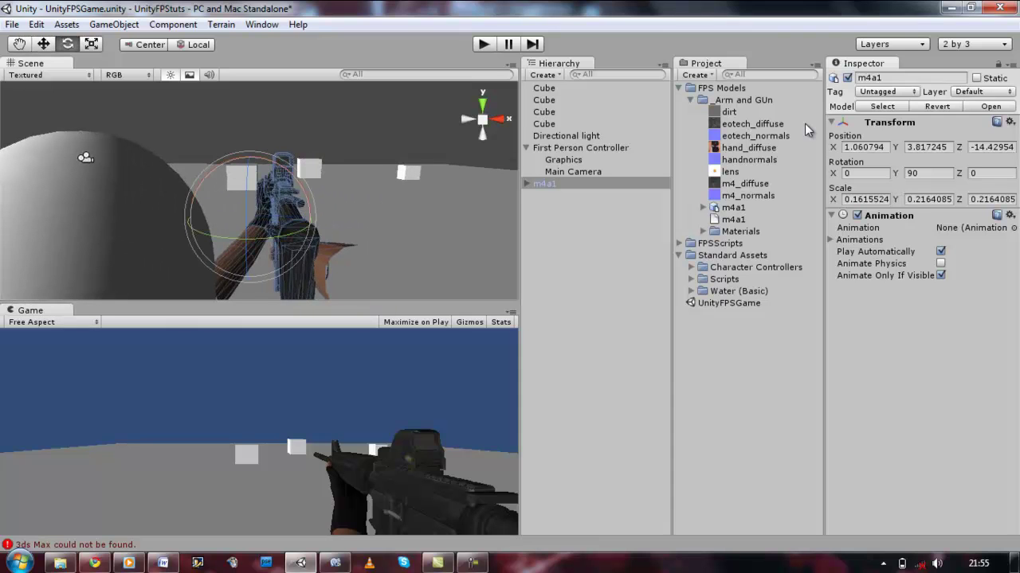
mouse_move(249, 238)
left_mouse_down()
mouse_move(223, 238)
mouse_move(464, 245)
mouse_move(255, 239)
left_mouse_up()
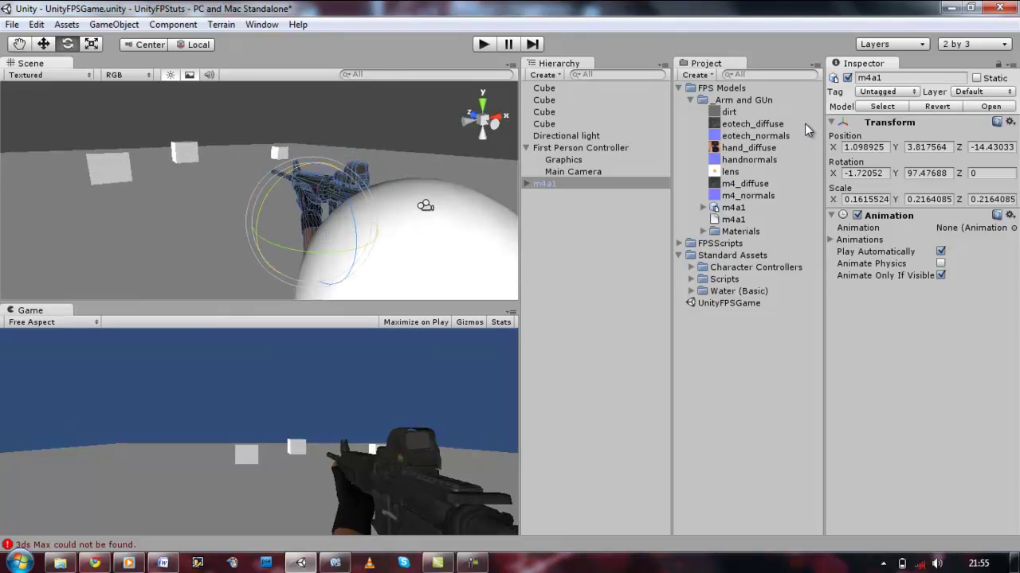
left_click(446, 120)
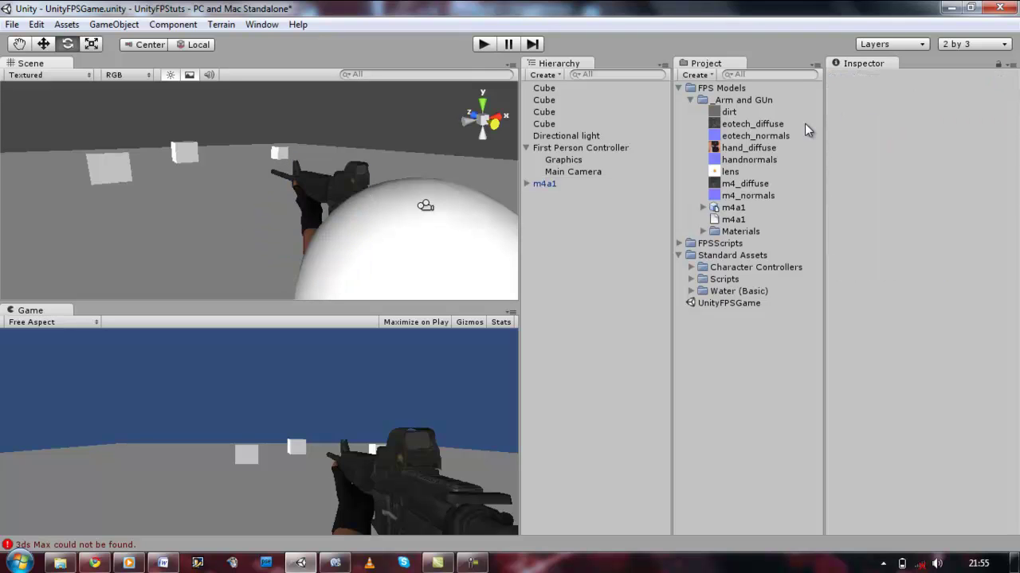
Step: Parent the m4a1 to Main Camera and start play mode
left_click(545, 184)
left_click_drag(545, 184, 572, 172)
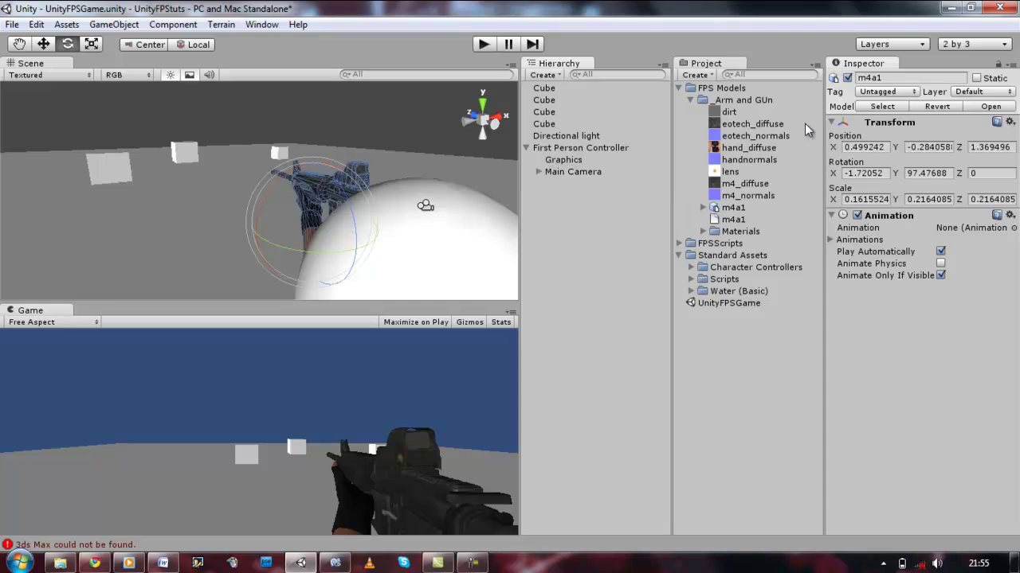
key("ctrl+p")
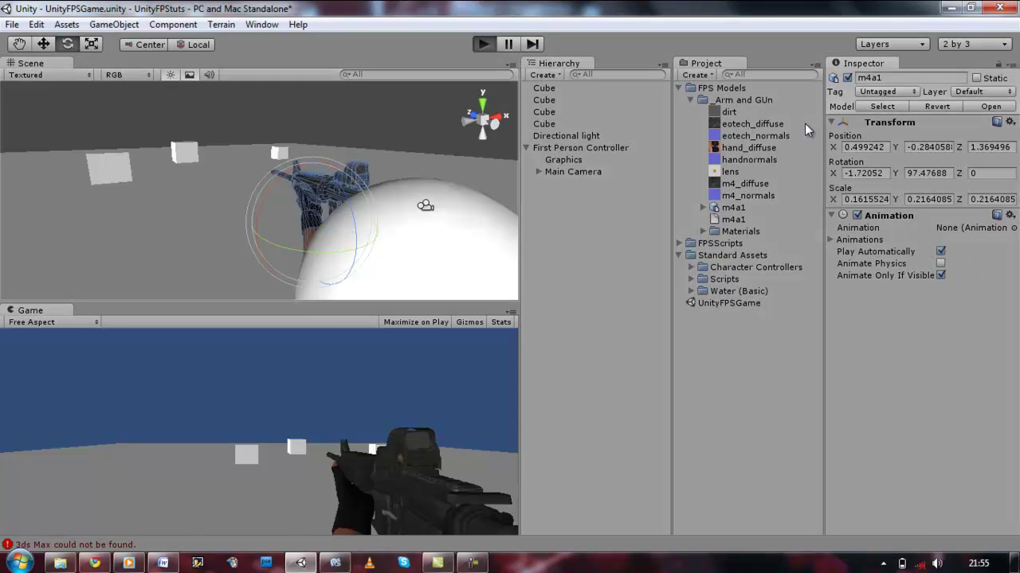